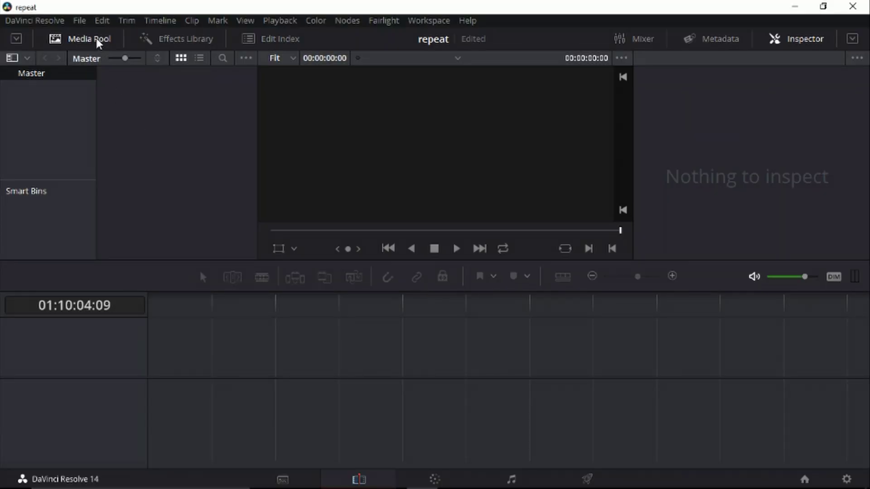
# Hide and reshow the Media Pool, then bring up the File menu.
pyautogui.click(96, 38)
pyautogui.click(95, 38)
pyautogui.click(82, 21)
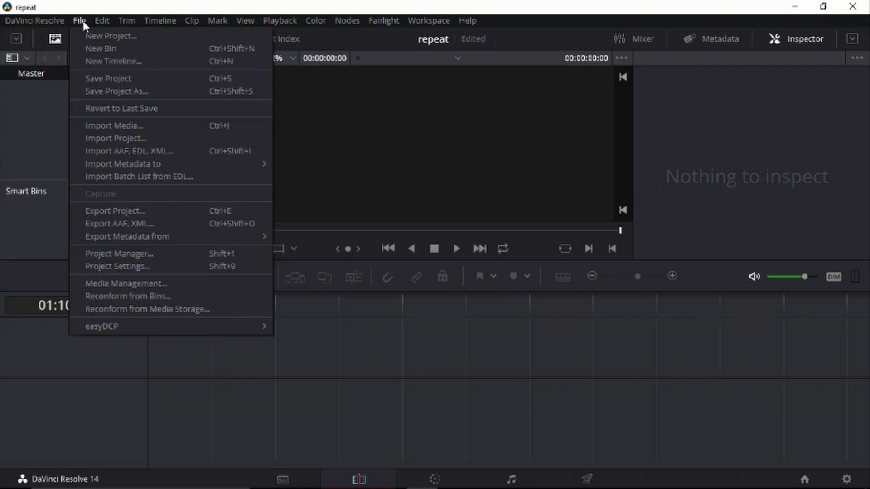
# Import 1.jpeg from the Desktop into the media pool.
pyautogui.click(98, 124)
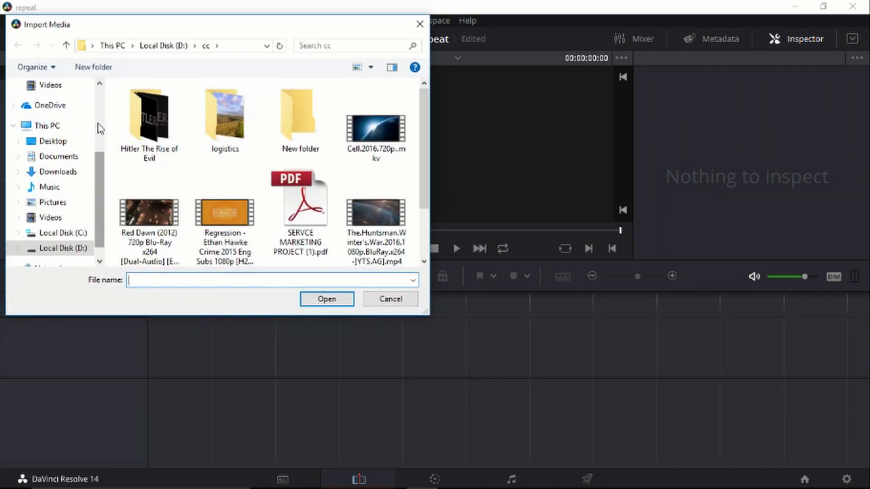
pyautogui.click(52, 142)
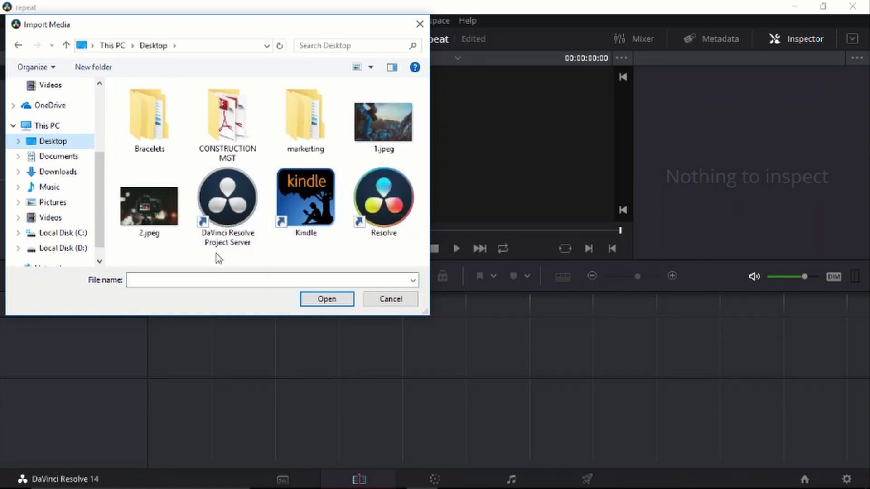
pyautogui.click(382, 124)
pyautogui.click(316, 299)
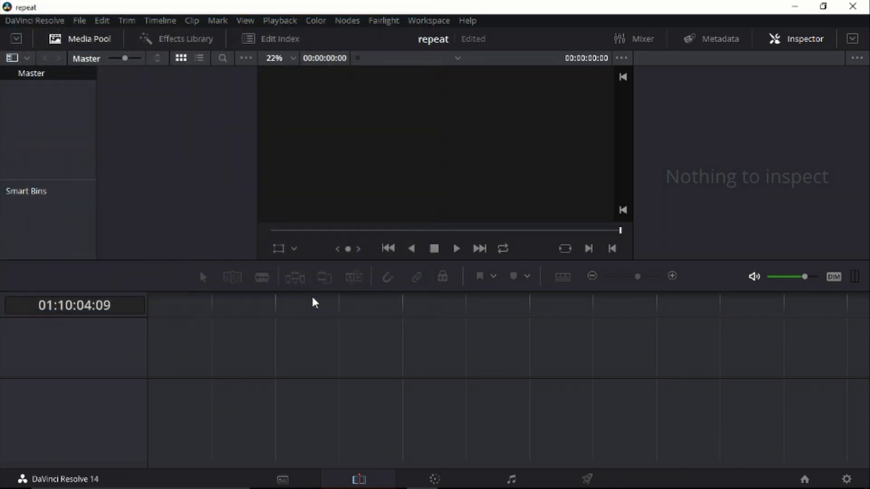
# Import 2.jpeg from the Desktop into the media pool as well.
pyautogui.click(81, 22)
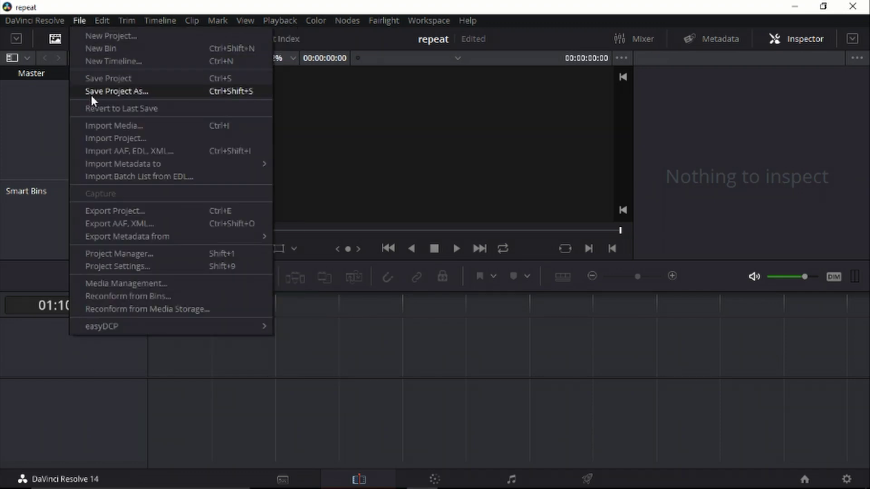
pyautogui.click(93, 125)
pyautogui.click(159, 207)
pyautogui.click(326, 300)
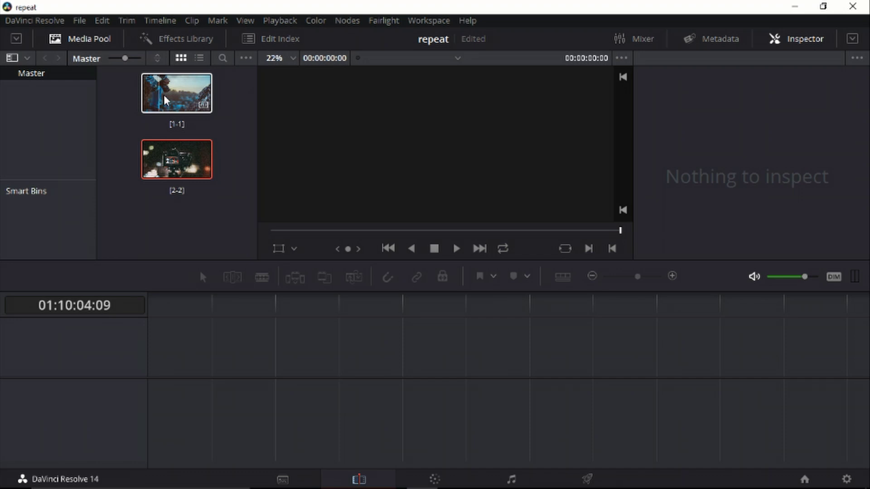
# Place clip 1-1 on video track 1 and clip 2-2 on a new V2, then select 1-1.
pyautogui.moveTo(172, 94)
pyautogui.mouseDown()
pyautogui.moveTo(178, 361)
pyautogui.moveTo(169, 371)
pyautogui.mouseUp()
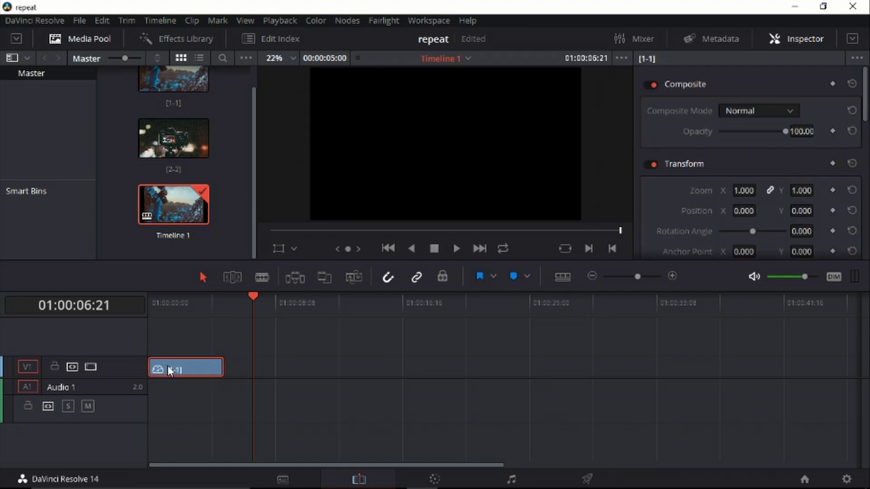
pyautogui.click(152, 303)
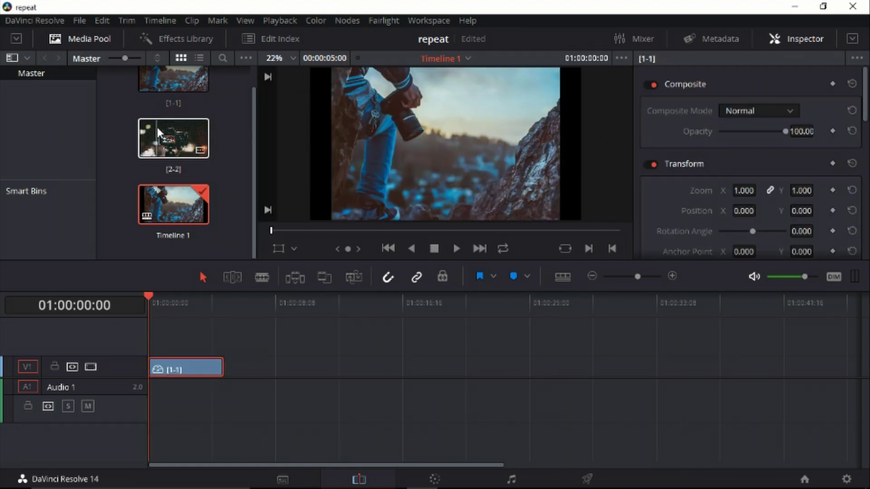
pyautogui.moveTo(158, 132)
pyautogui.mouseDown()
pyautogui.moveTo(293, 352)
pyautogui.moveTo(268, 346)
pyautogui.moveTo(344, 341)
pyautogui.mouseUp()
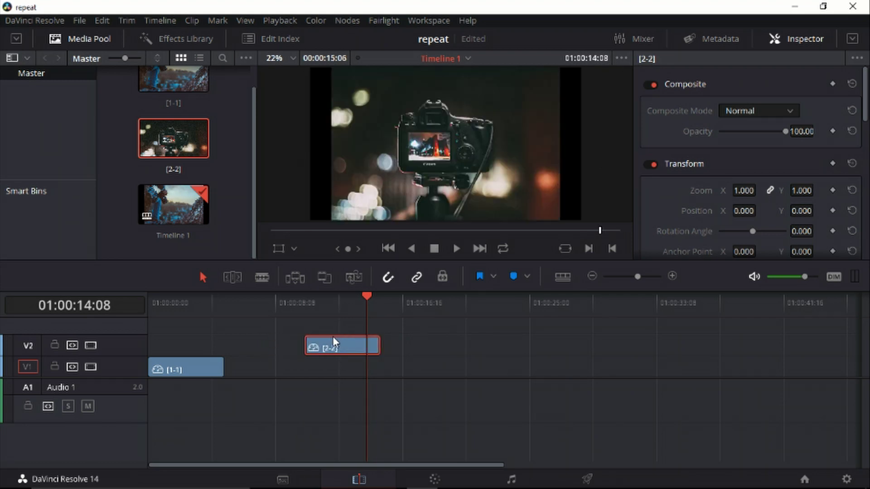
pyautogui.click(190, 370)
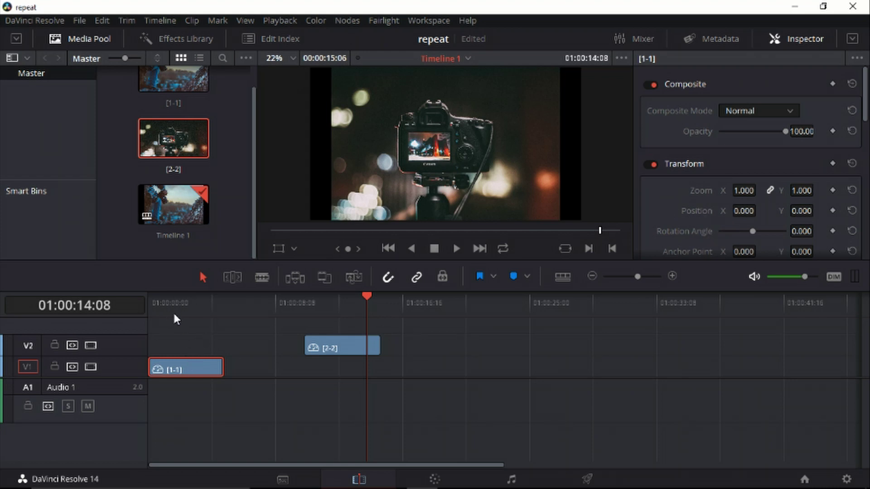
# Set clip 1-1's Zoom to 1.450 with a keyframe at 01:00:00:00.
pyautogui.click(162, 306)
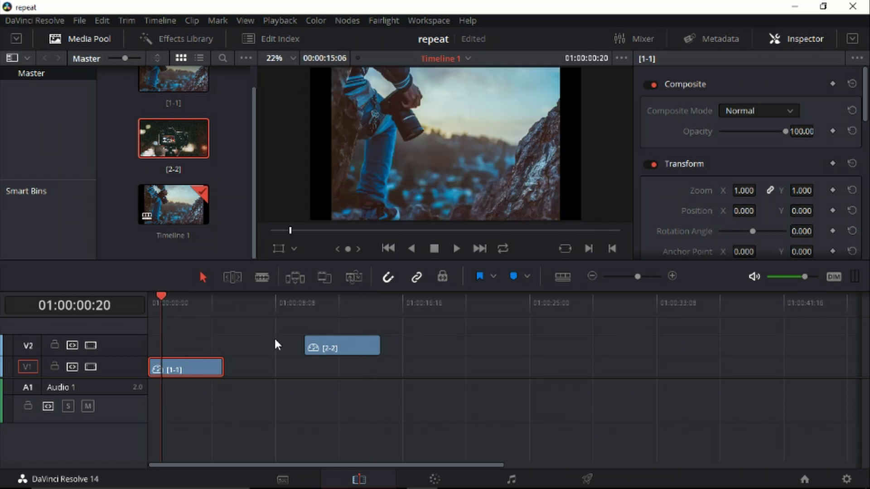
pyautogui.moveTo(162, 299); pyautogui.dragTo(149, 297)
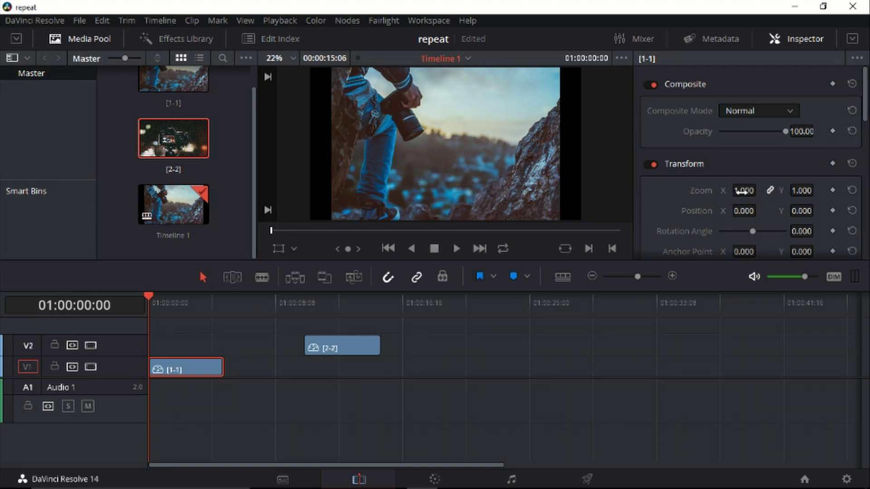
pyautogui.moveTo(759, 190)
pyautogui.mouseDown()
pyautogui.moveTo(749, 190)
pyautogui.moveTo(775, 190)
pyautogui.moveTo(720, 190)
pyautogui.mouseUp()
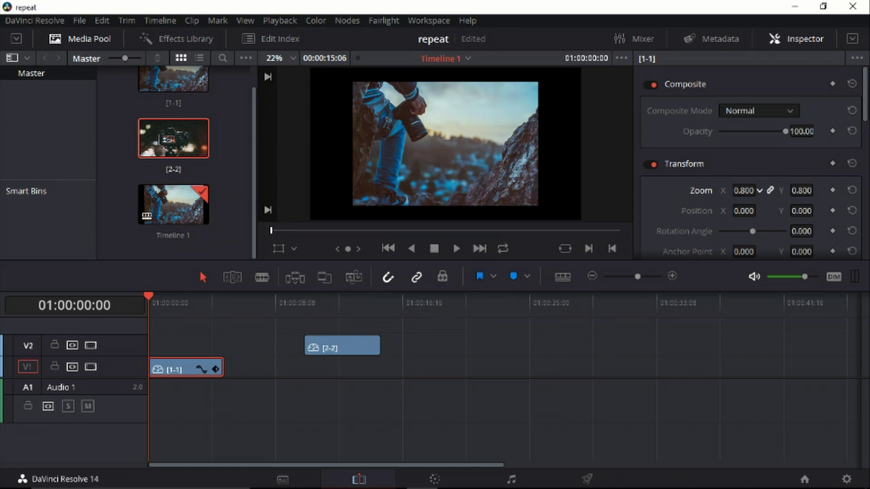
pyautogui.moveTo(759, 191)
pyautogui.mouseDown()
pyautogui.moveTo(804, 190)
pyautogui.moveTo(745, 191)
pyautogui.mouseUp()
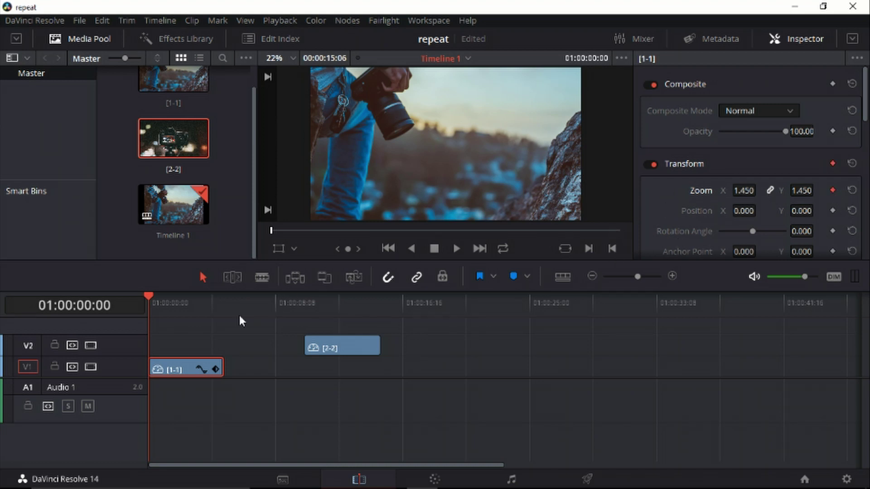
# Add a 1.220 Zoom keyframe at 01:00:04:04 and step between the two keyframes.
pyautogui.click(222, 304)
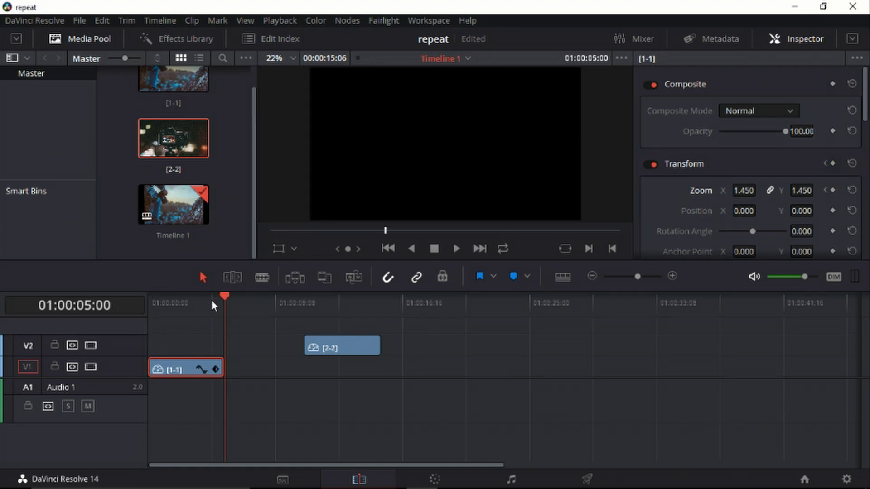
pyautogui.click(213, 304)
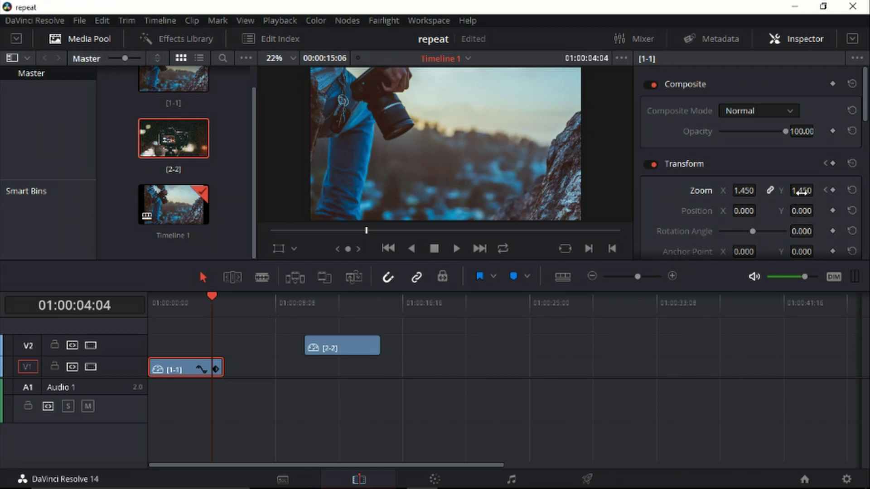
pyautogui.moveTo(817, 191); pyautogui.dragTo(818, 191)
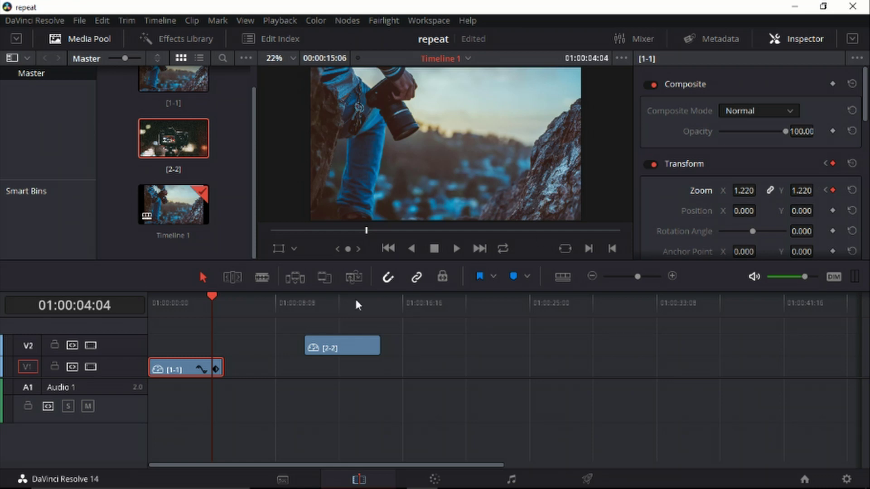
pyautogui.click(826, 191)
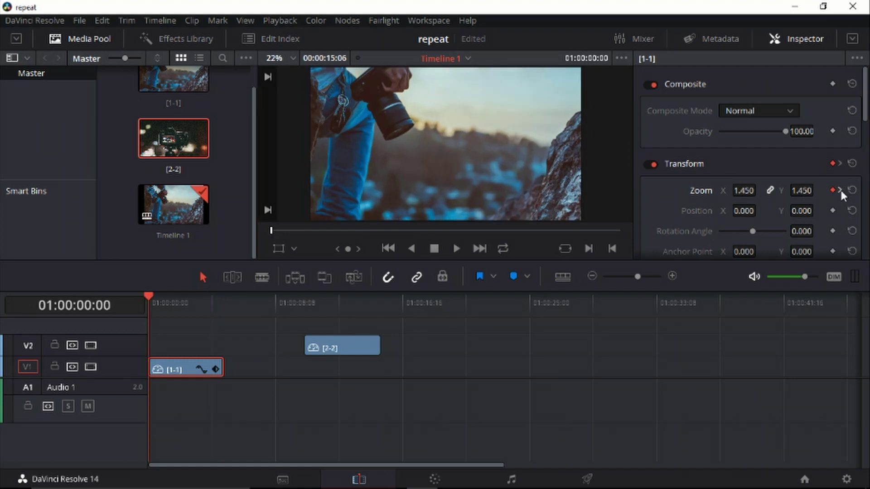
pyautogui.click(841, 192)
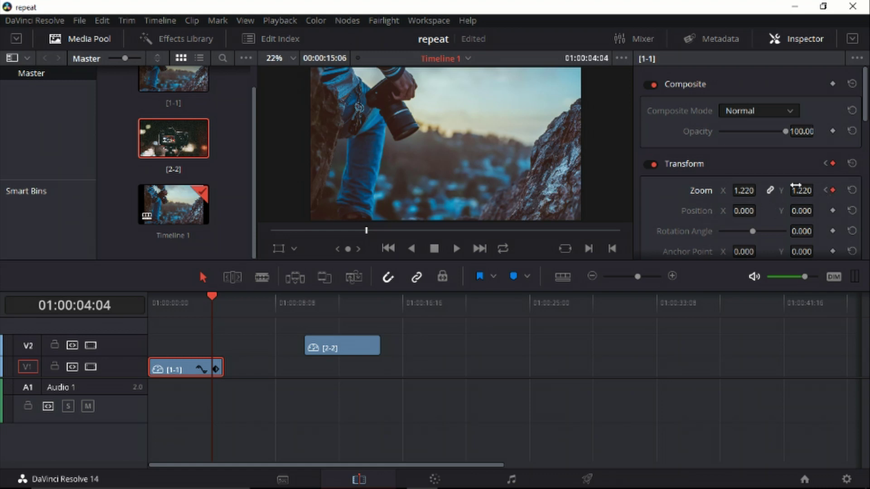
pyautogui.click(827, 191)
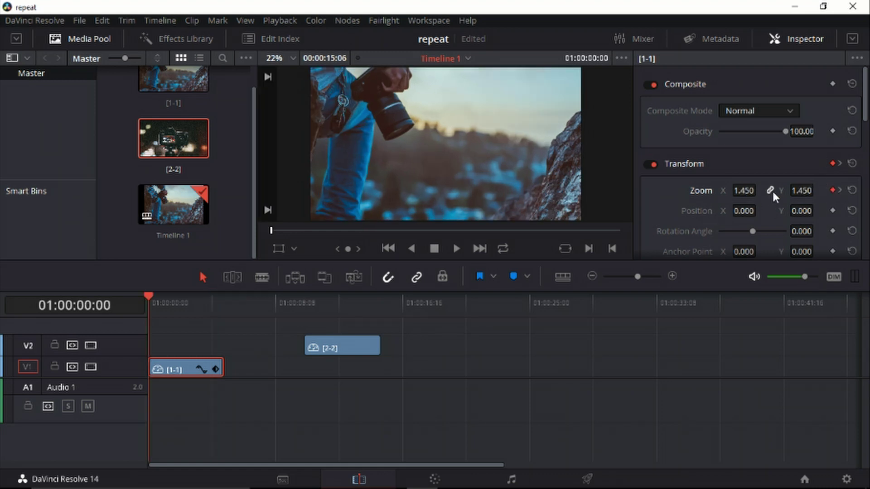
# Keyframe clip 2-2's Zoom from 1.57 at its start down to about 1.2 at its end.
pyautogui.click(339, 346)
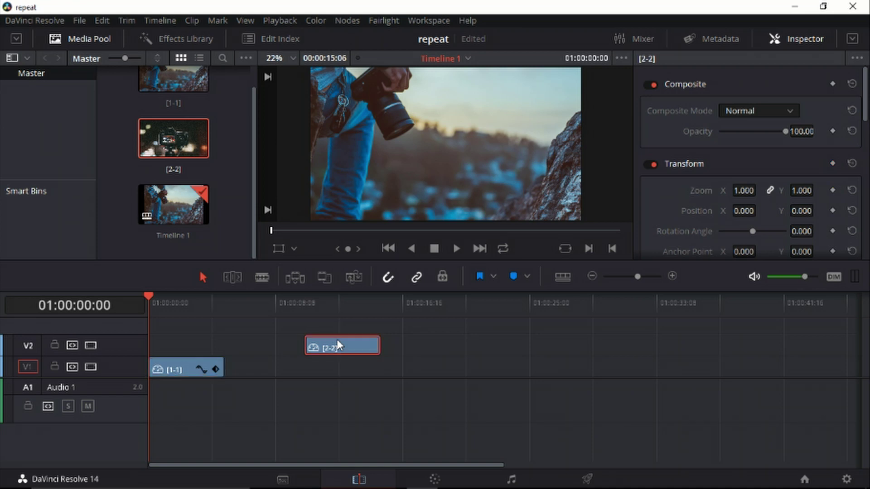
pyautogui.click(307, 304)
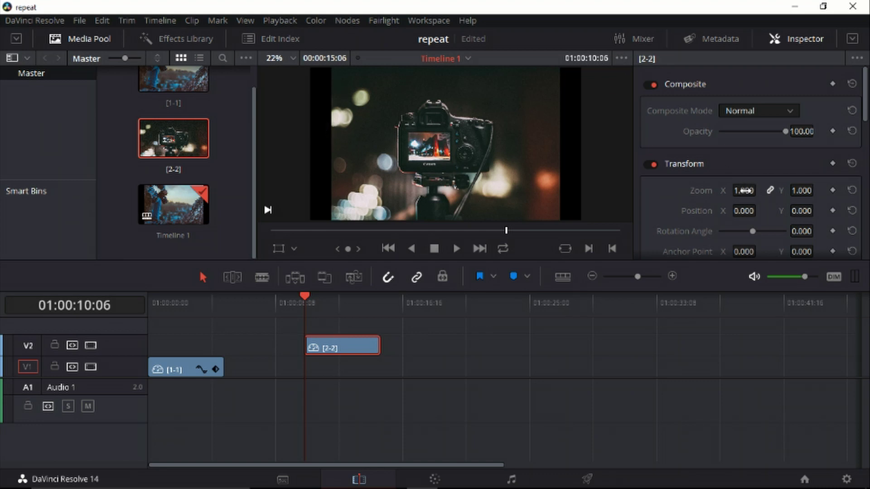
pyautogui.moveTo(744, 190)
pyautogui.mouseDown()
pyautogui.moveTo(776, 190)
pyautogui.moveTo(744, 191)
pyautogui.mouseUp()
pyautogui.write('1.570')
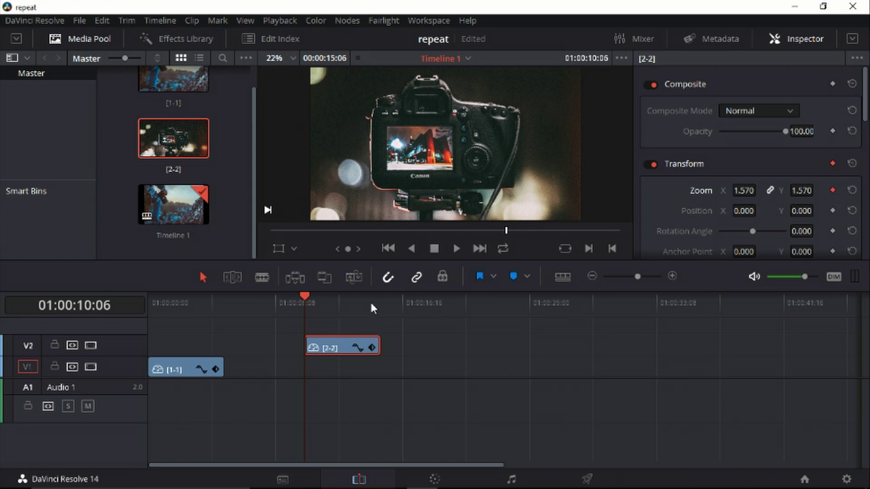
pyautogui.press('Down')
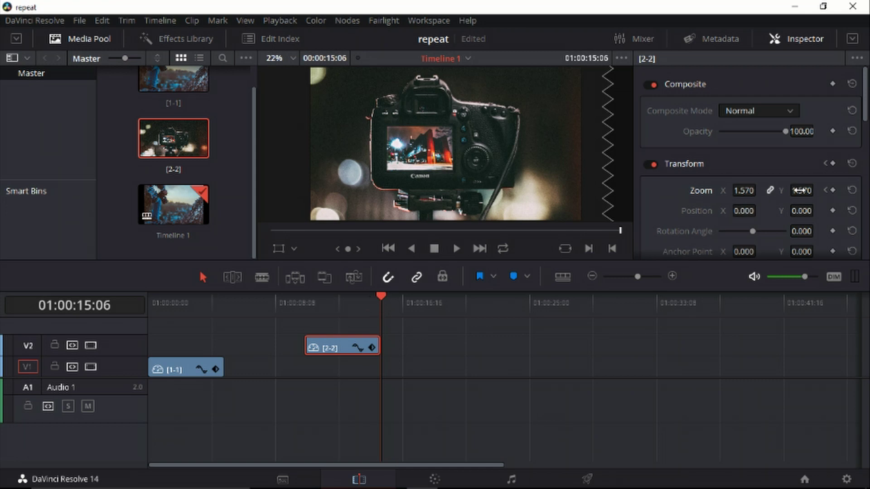
pyautogui.moveTo(802, 191); pyautogui.dragTo(782, 190)
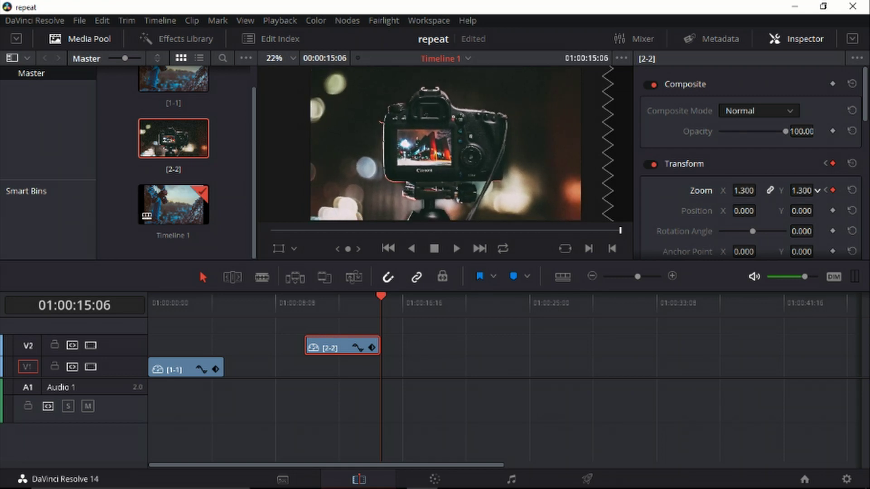
pyautogui.moveTo(802, 190); pyautogui.dragTo(783, 190)
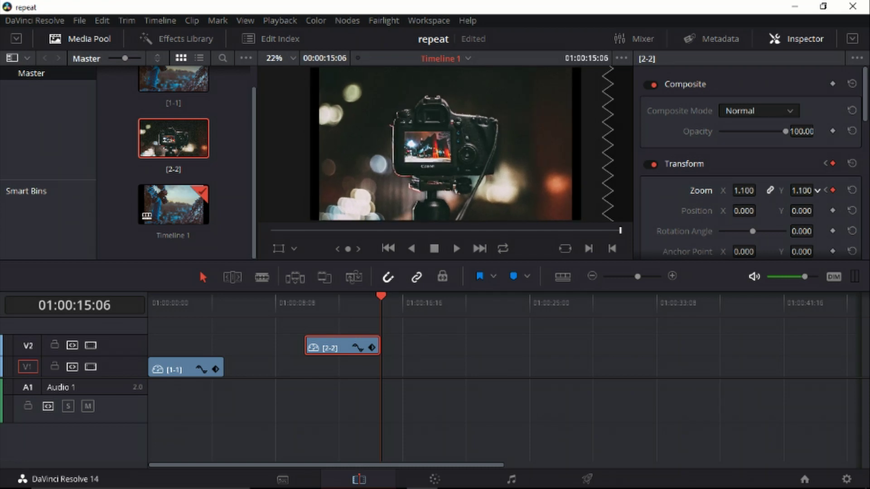
pyautogui.moveTo(818, 191)
pyautogui.mouseDown()
pyautogui.moveTo(807, 190)
pyautogui.moveTo(828, 190)
pyautogui.mouseUp()
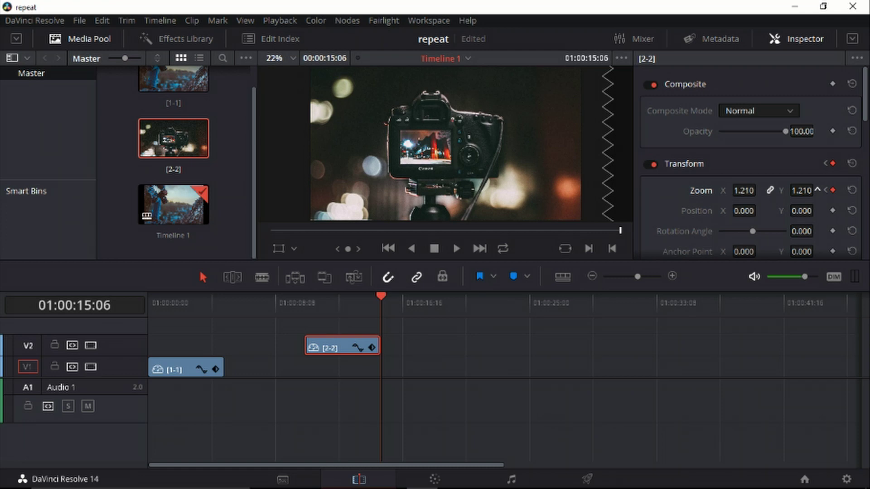
pyautogui.moveTo(817, 190); pyautogui.dragTo(817, 191)
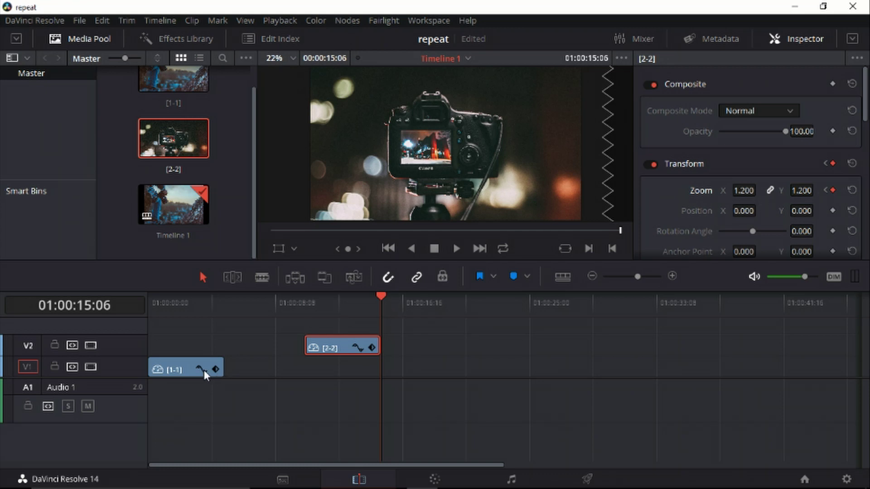
# Move clip 2-2 to start around ten seconds and play the timeline from the start.
pyautogui.moveTo(326, 349); pyautogui.dragTo(245, 344)
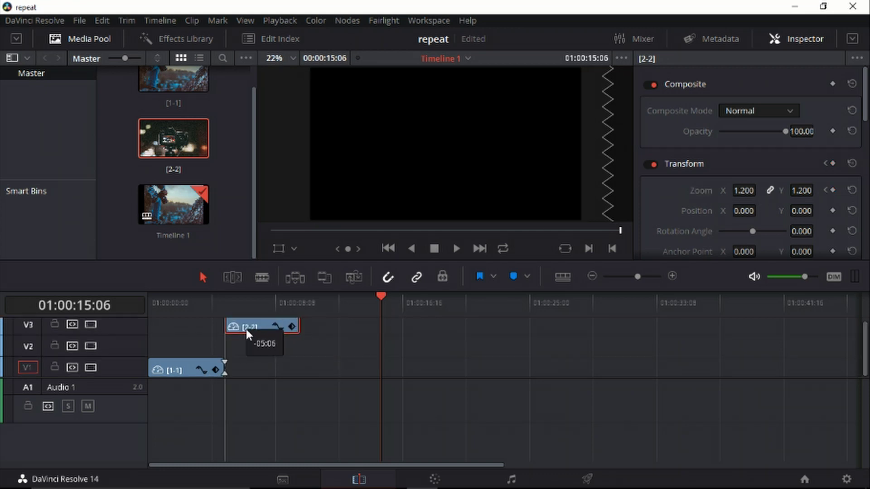
pyautogui.click(153, 306)
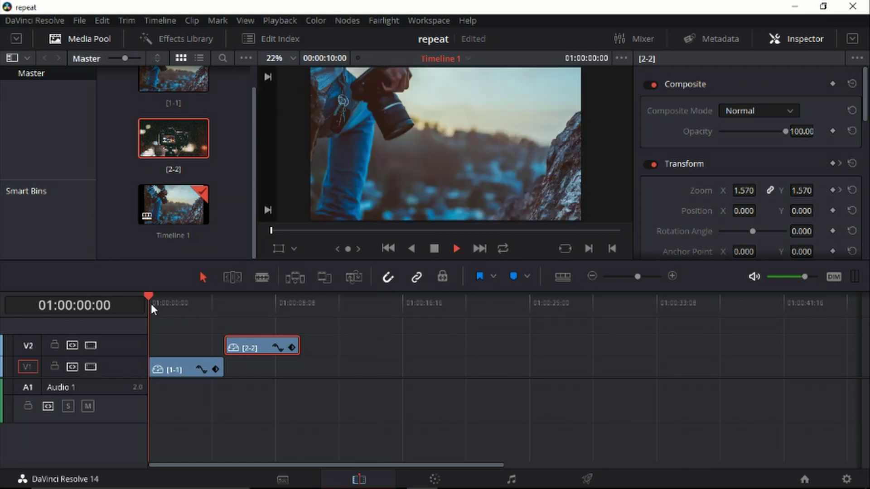
pyautogui.press('space')
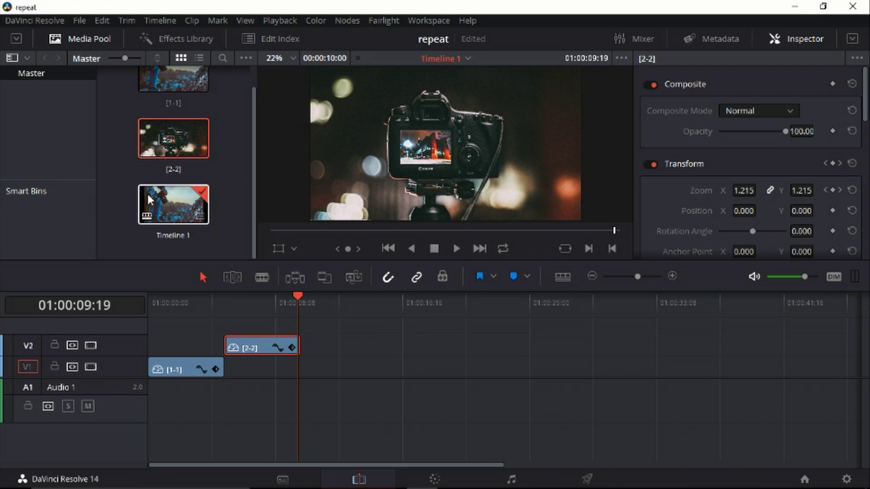
# Add a shortened Additive Dissolve from Video Transitions to the end of clip 1-1.
pyautogui.click(171, 40)
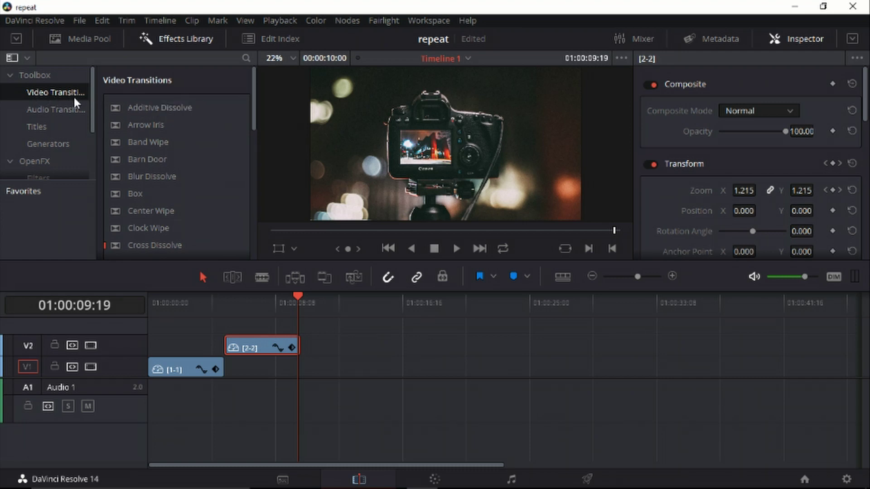
pyautogui.click(63, 114)
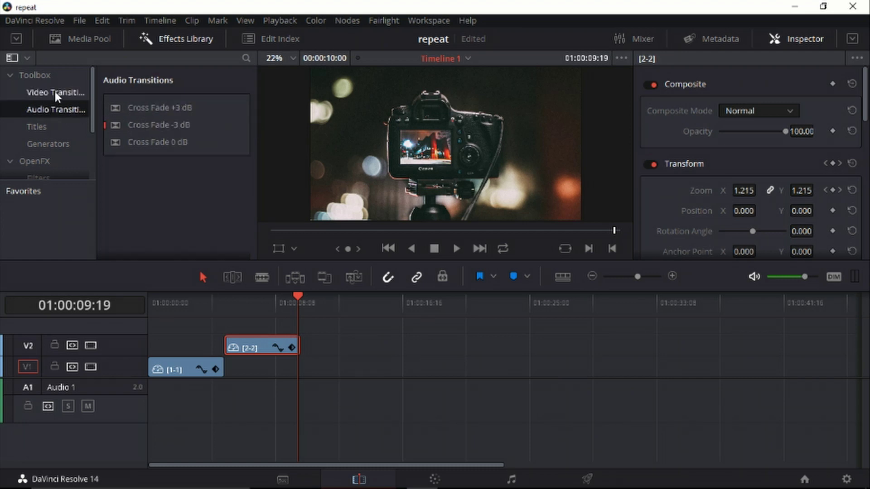
pyautogui.click(56, 96)
pyautogui.moveTo(160, 108)
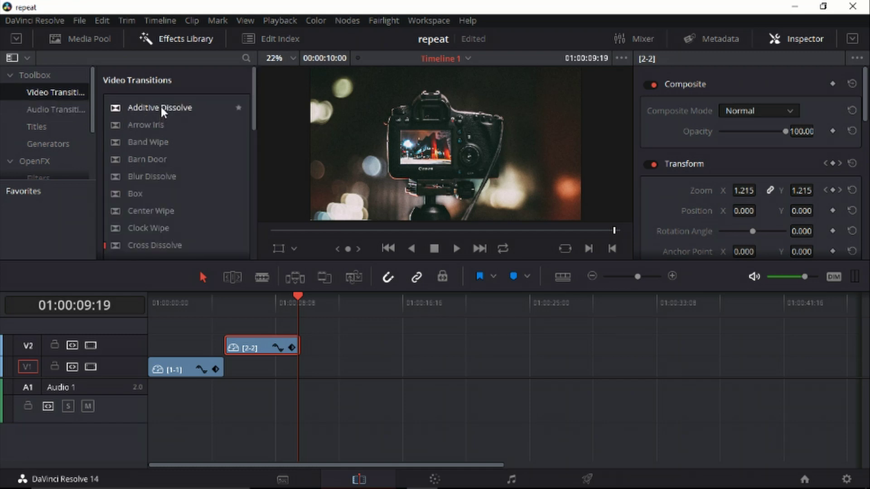
pyautogui.moveTo(162, 113); pyautogui.dragTo(182, 320)
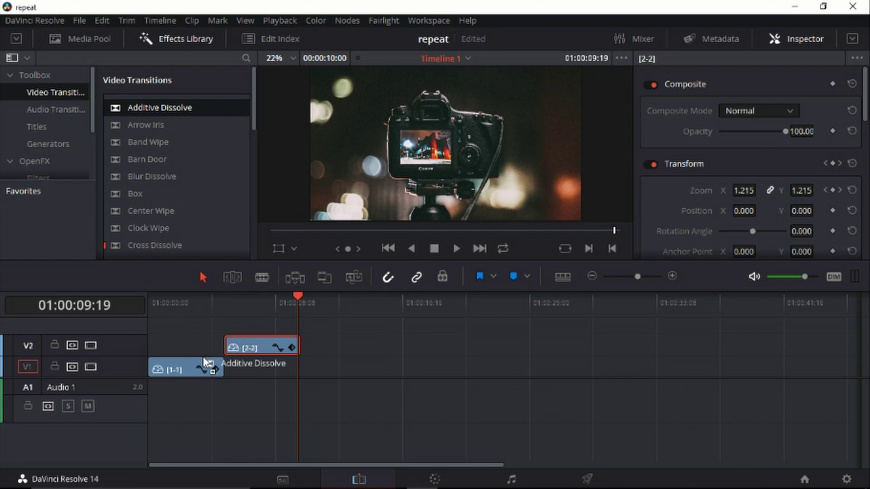
pyautogui.moveTo(183, 320); pyautogui.dragTo(212, 362)
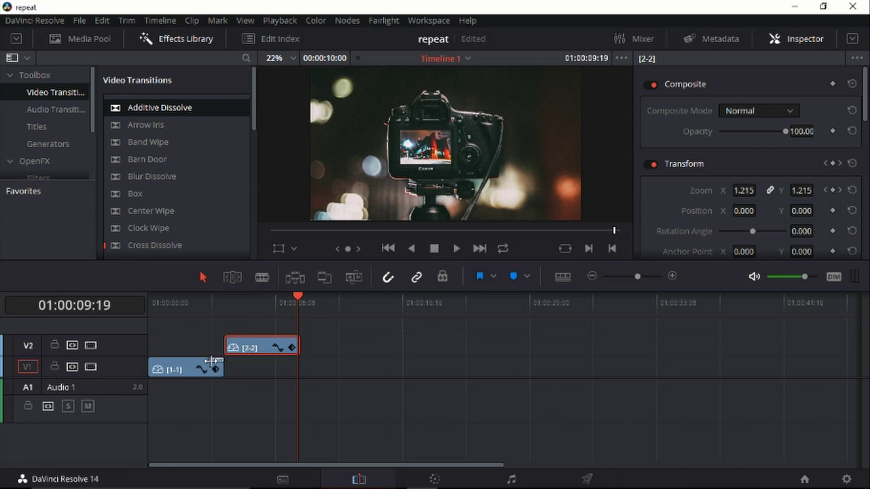
pyautogui.moveTo(210, 359); pyautogui.dragTo(198, 358)
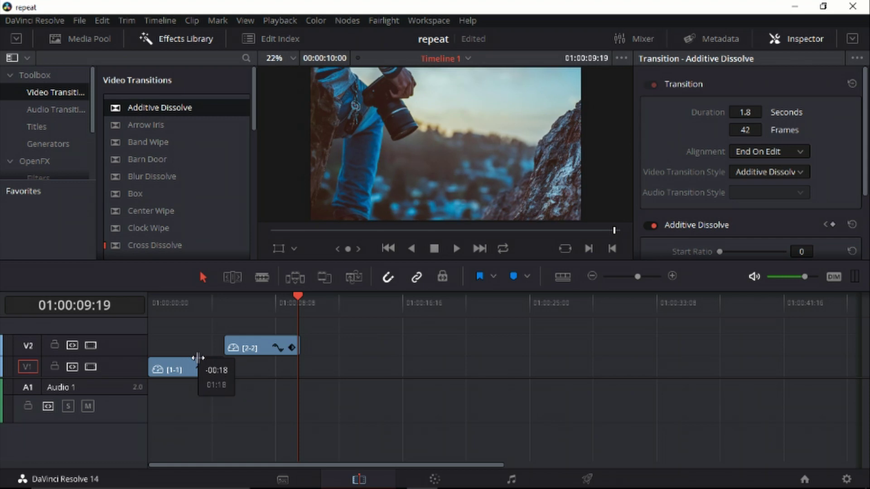
pyautogui.moveTo(198, 359); pyautogui.dragTo(196, 359)
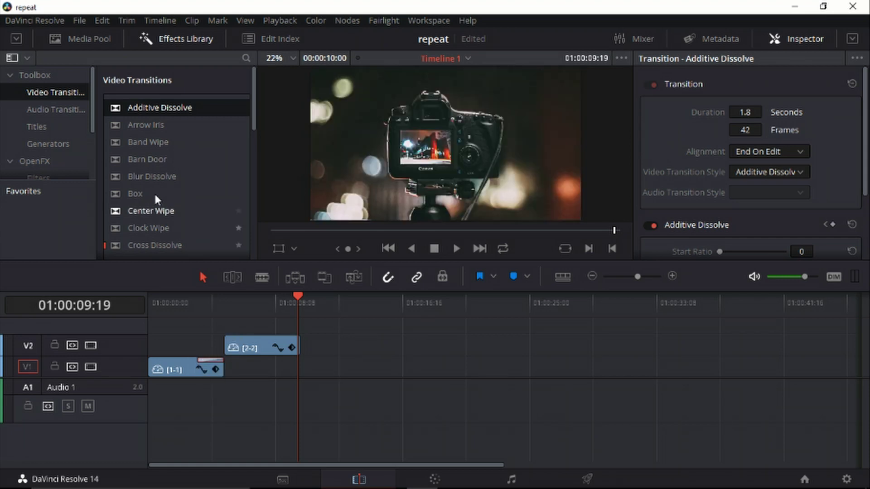
# Put Barn Door at the start of clip 2-2 and Blur Dissolve at its end.
pyautogui.moveTo(147, 159)
pyautogui.moveTo(140, 156); pyautogui.dragTo(235, 339)
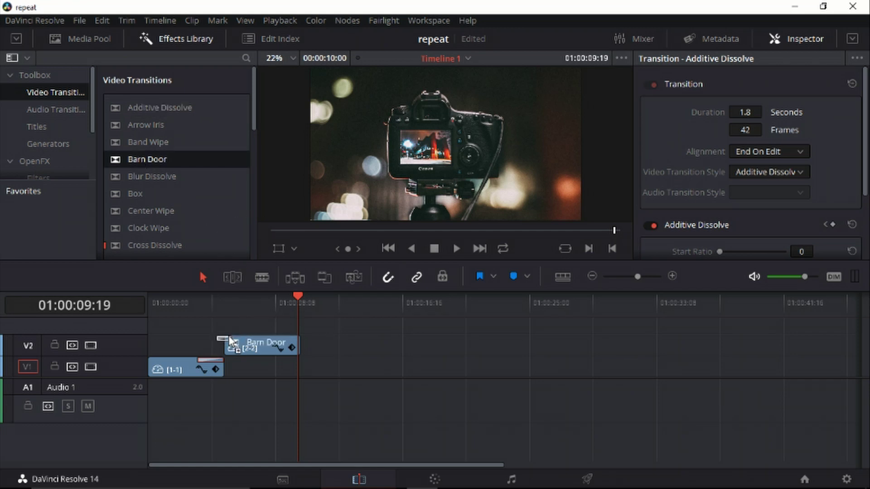
pyautogui.moveTo(234, 339); pyautogui.dragTo(239, 338)
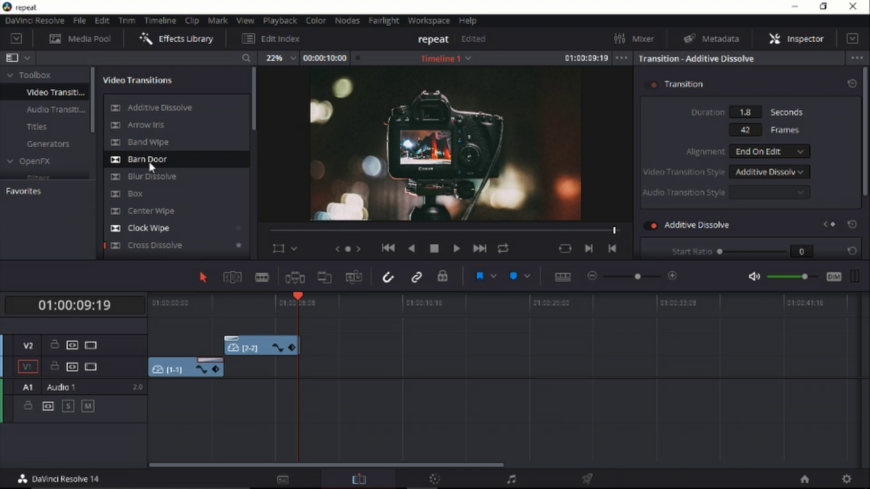
pyautogui.moveTo(142, 175); pyautogui.dragTo(291, 342)
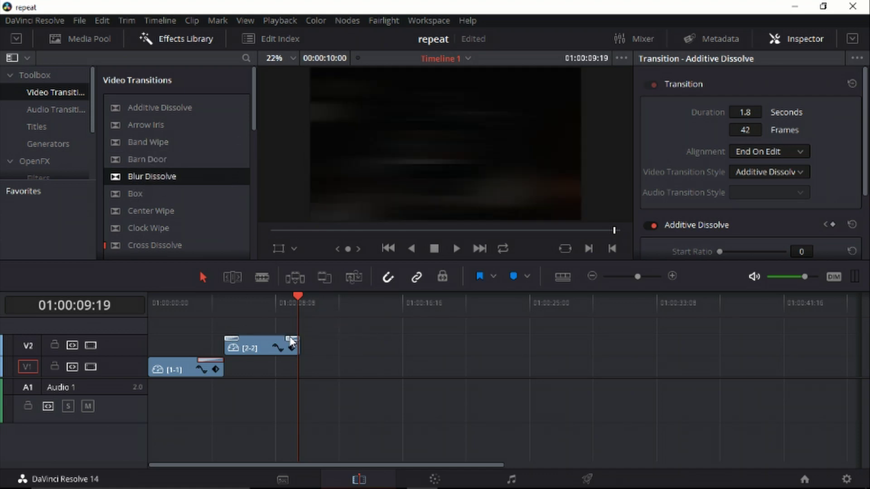
# Preview the timeline, then slide clip 2-2 later on V2.
pyautogui.click(185, 310)
pyautogui.press('space')
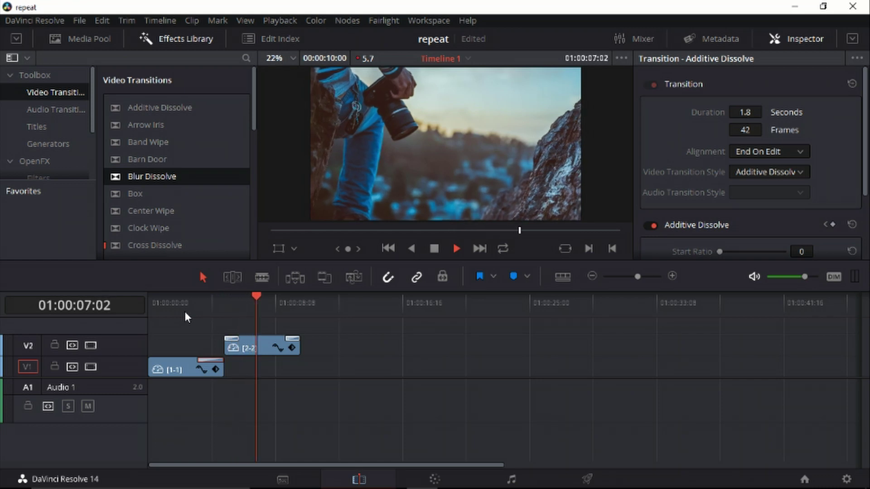
pyautogui.click(252, 344)
pyautogui.moveTo(250, 344); pyautogui.dragTo(287, 345)
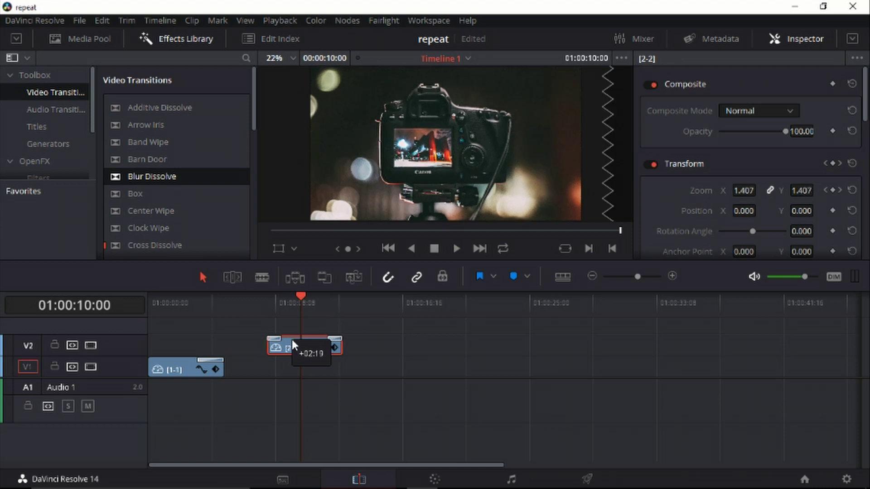
pyautogui.moveTo(286, 344); pyautogui.dragTo(297, 345)
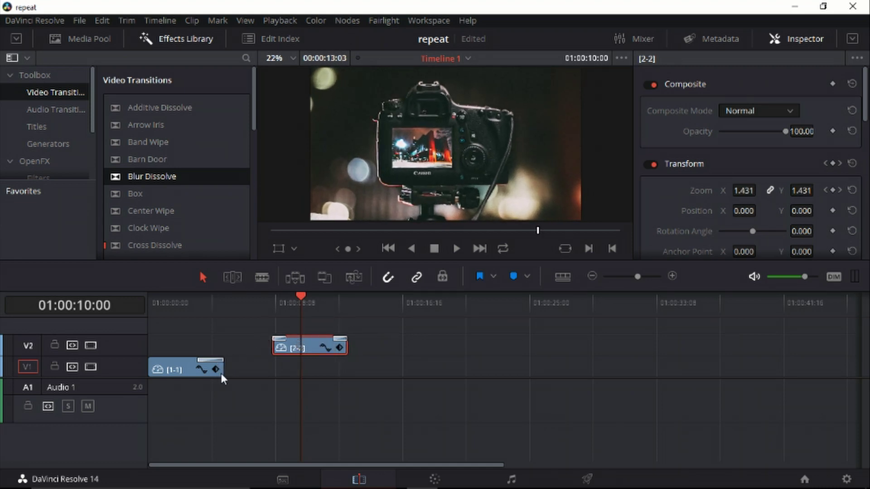
# Extend clip 1-1 past the start of clip 2-2, and lengthen clip 2-2.
pyautogui.moveTo(226, 368); pyautogui.dragTo(282, 376)
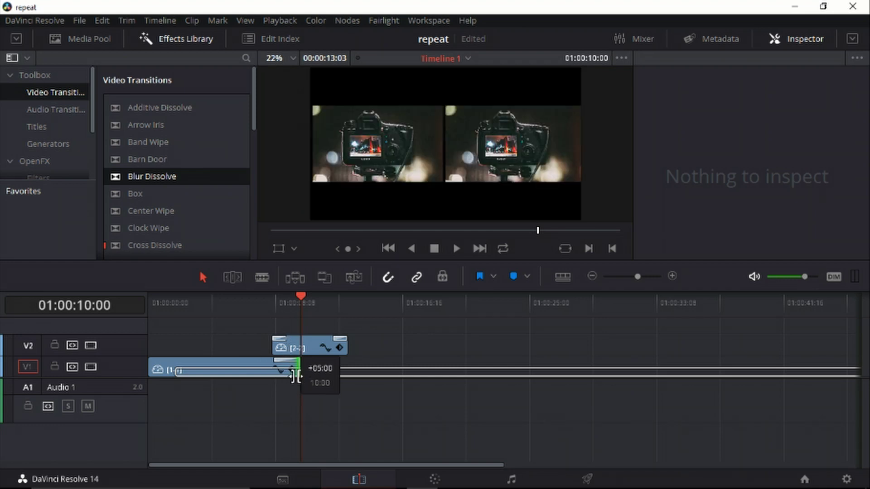
pyautogui.moveTo(282, 377); pyautogui.dragTo(299, 370)
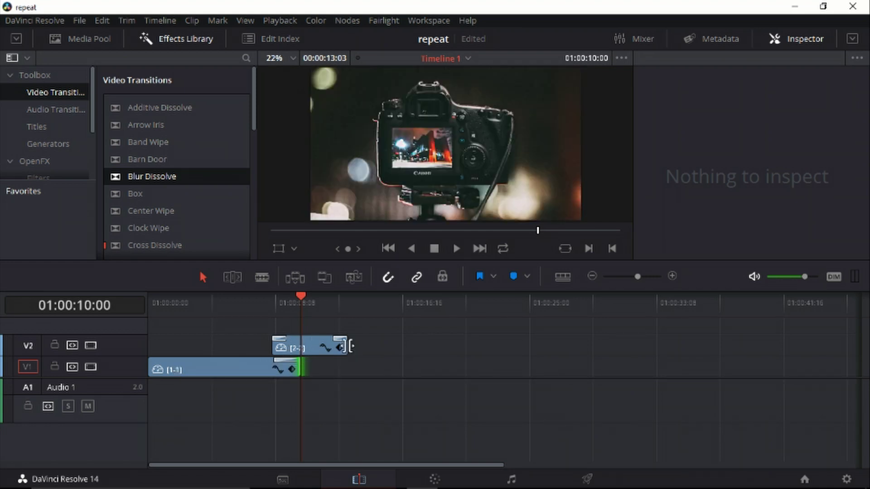
pyautogui.moveTo(351, 347); pyautogui.dragTo(404, 348)
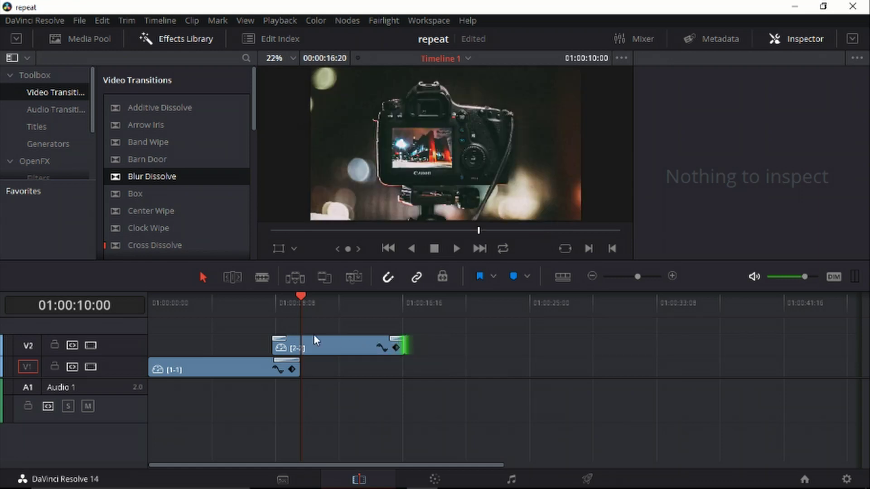
# Play the timeline from 01:00:00:00 through to the end of clip 2-2.
pyautogui.click(150, 314)
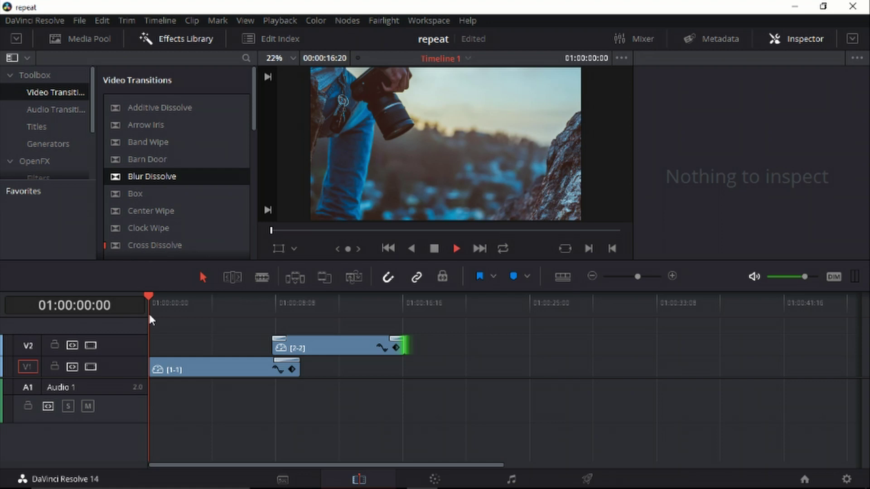
pyautogui.press('space')
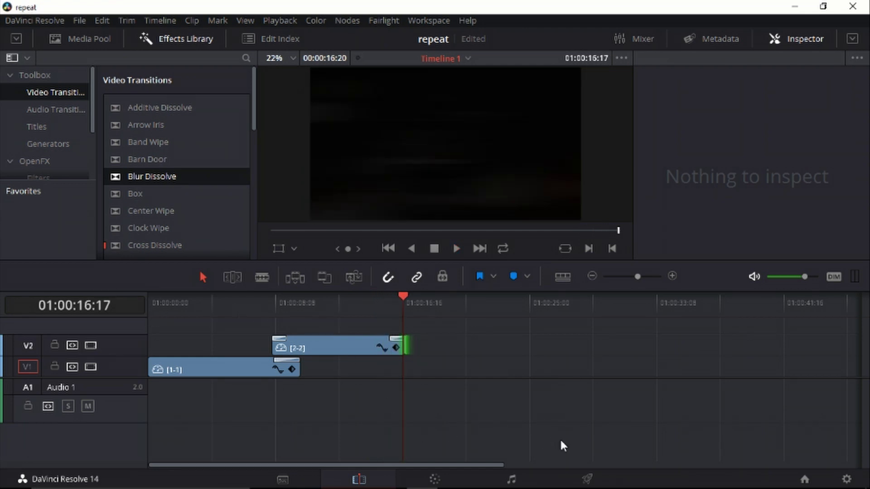
# On the Deliver page, keep 1920 x 1080 HD, choose MP4 (H.264), and render a single clip.
pyautogui.click(587, 480)
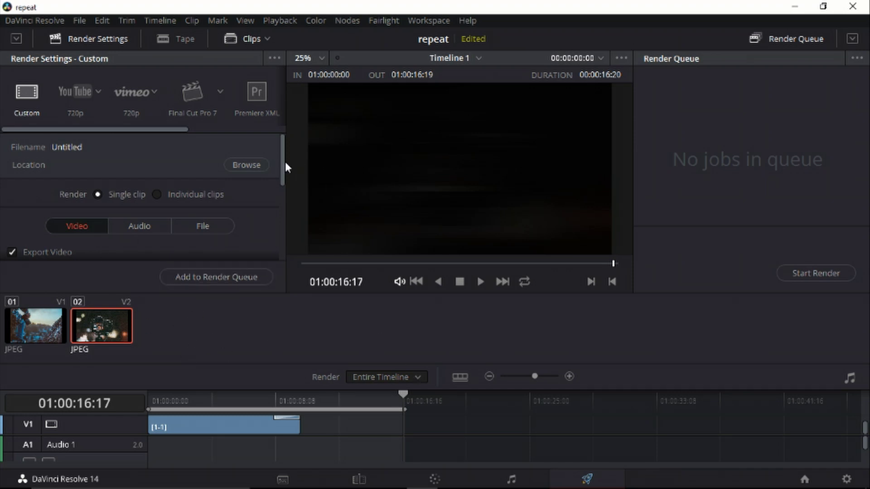
pyautogui.moveTo(283, 165); pyautogui.dragTo(271, 237)
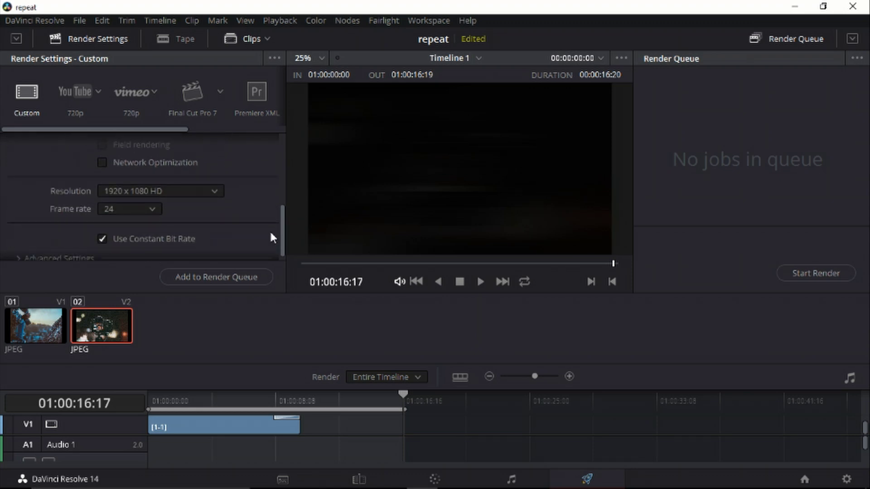
pyautogui.click(196, 194)
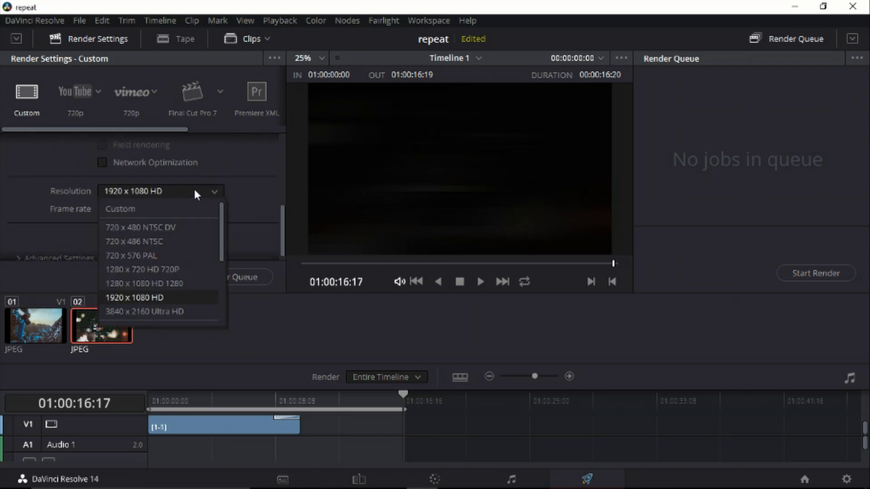
pyautogui.click(147, 300)
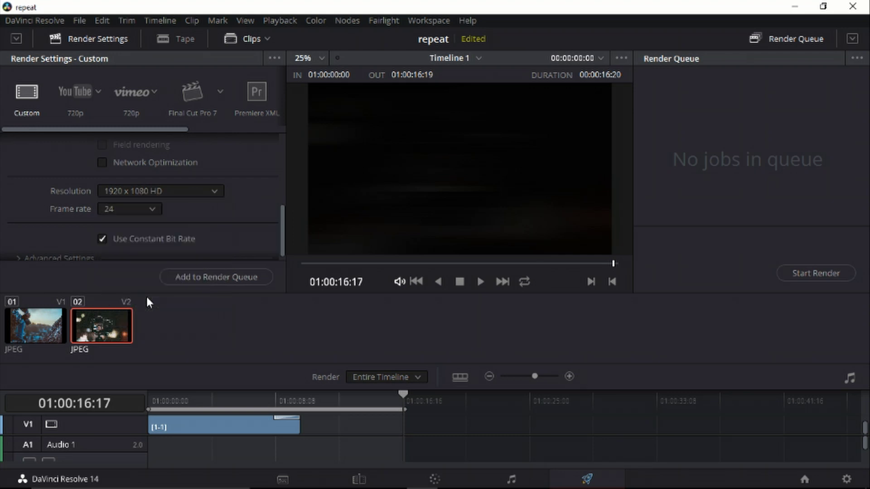
pyautogui.moveTo(284, 235); pyautogui.dragTo(285, 184)
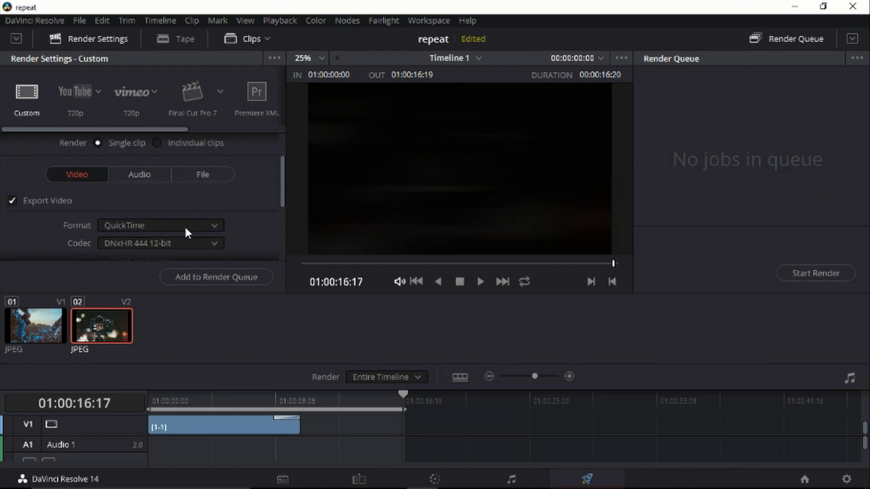
pyautogui.click(186, 228)
pyautogui.click(131, 363)
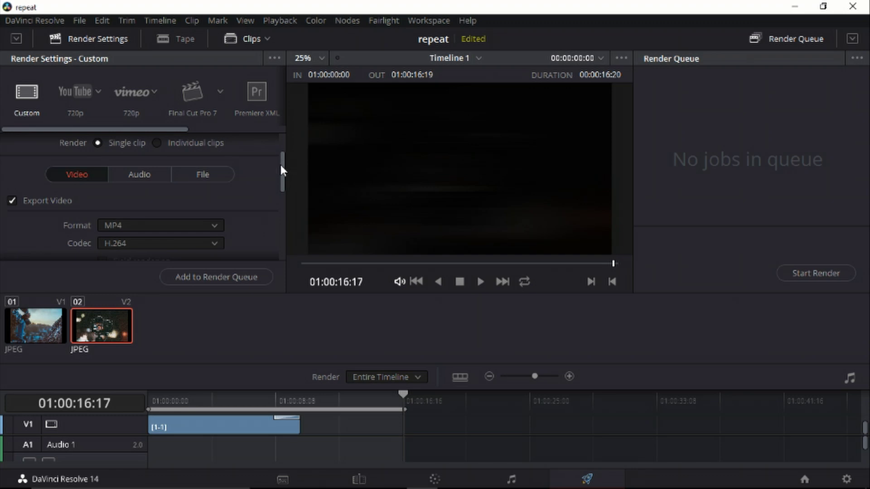
pyautogui.moveTo(282, 170); pyautogui.dragTo(290, 123)
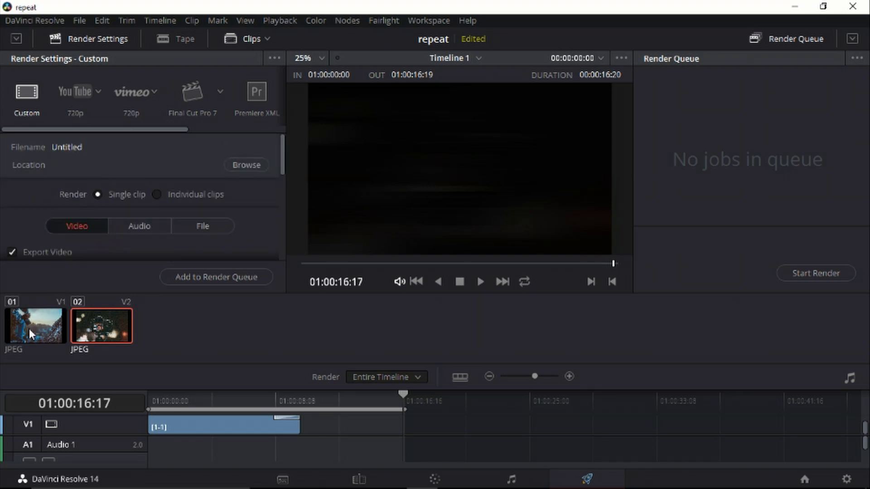
pyautogui.click(158, 195)
pyautogui.click(99, 194)
pyautogui.moveTo(283, 145); pyautogui.dragTo(267, 224)
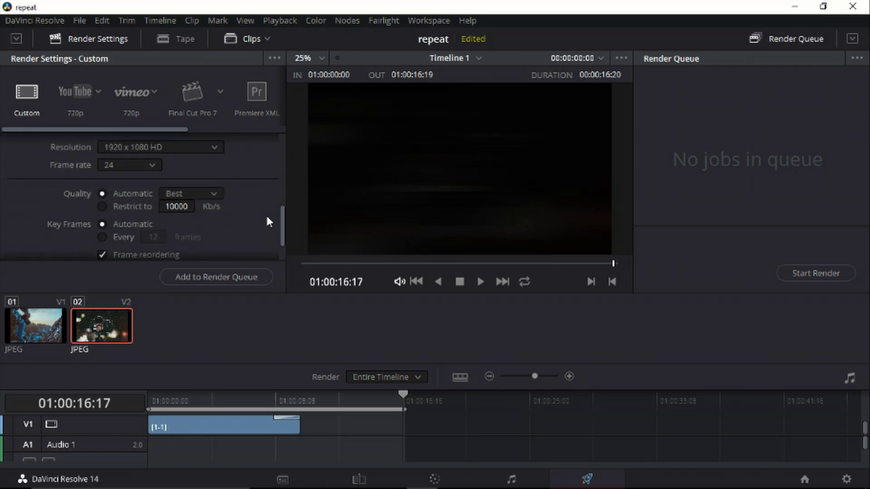
pyautogui.scroll(-1, 267, 224)
# Add Timeline 1 to the render queue with destination D:\cc\New folder.
pyautogui.click(217, 276)
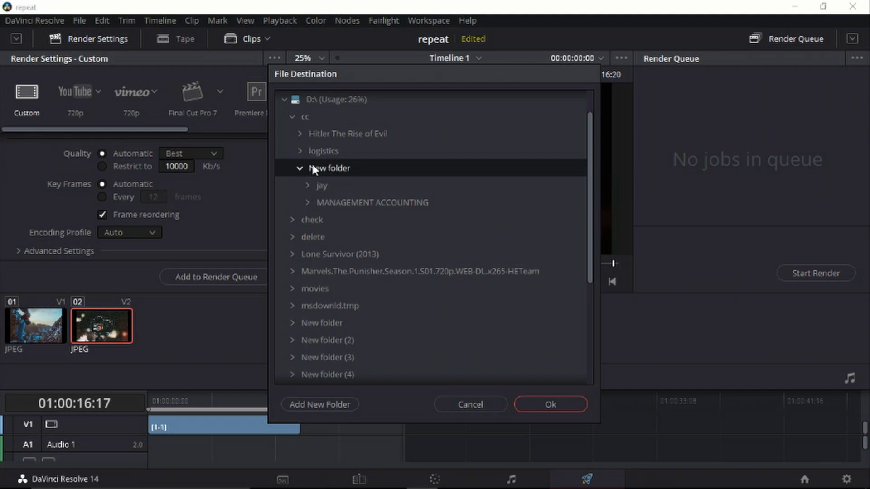
pyautogui.click(553, 402)
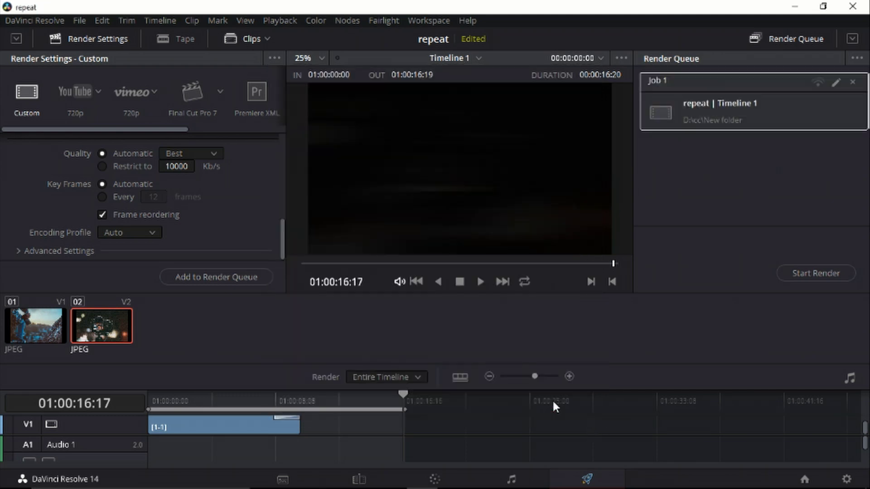